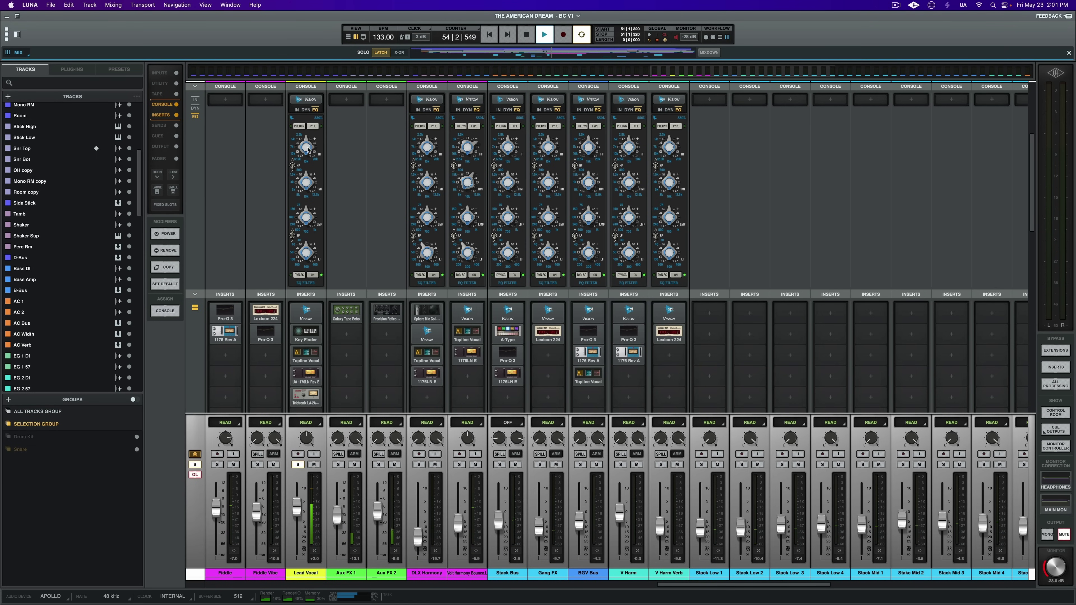
# View the Lead Vocal's API Vision input section, return to its EQ, and slightly cut the low-mid band and boost the low band.
pyautogui.click(295, 109)
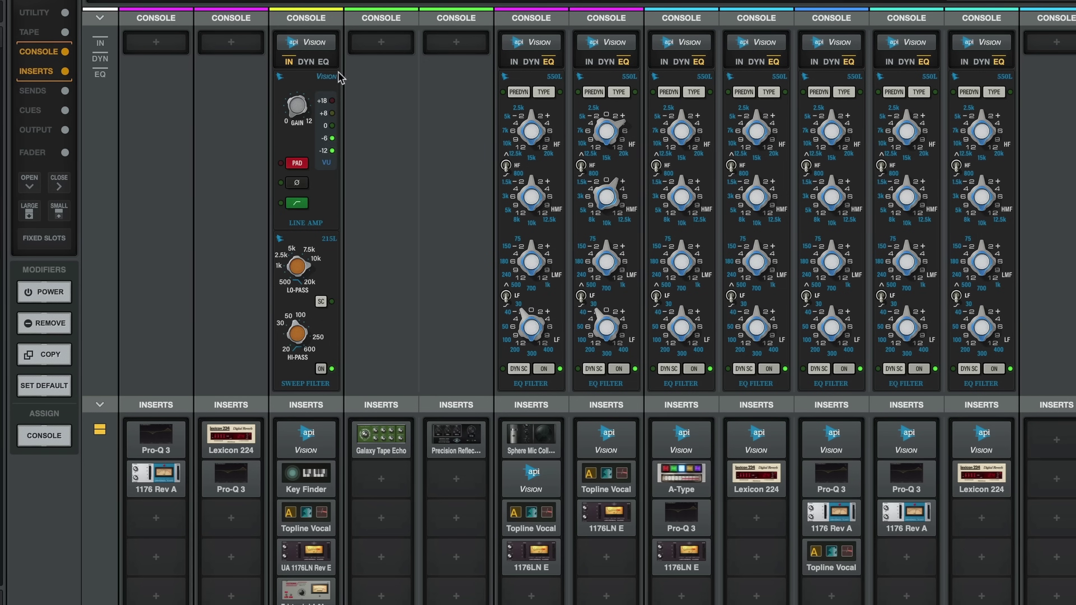
pyautogui.click(324, 61)
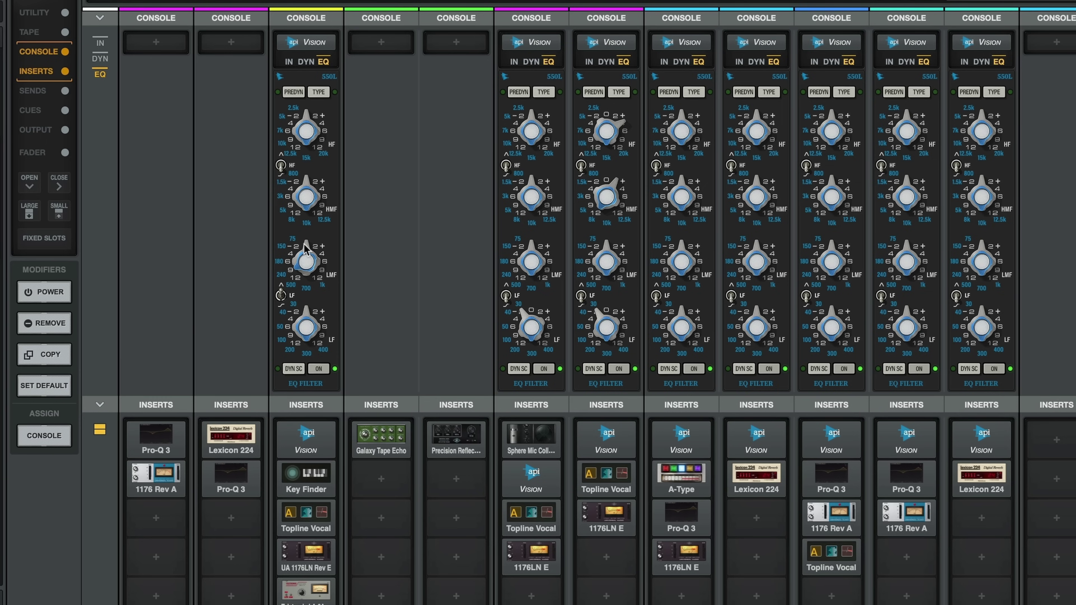
pyautogui.keyDown('alt'); pyautogui.click(299, 252); pyautogui.keyUp('alt')
pyautogui.moveTo(308, 314); pyautogui.dragTo(318, 311)
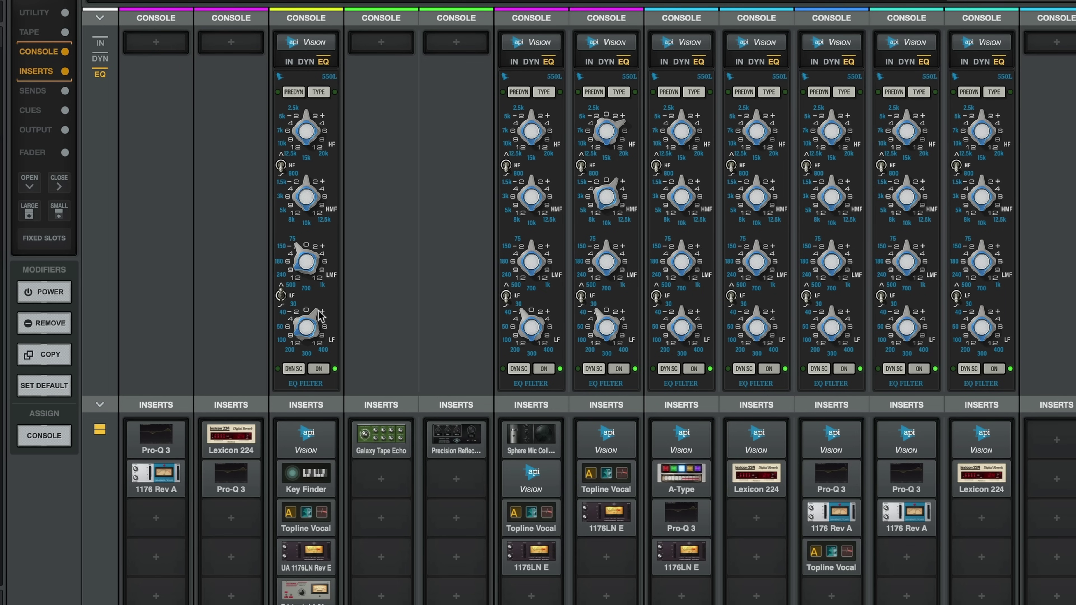
pyautogui.moveTo(325, 314); pyautogui.dragTo(333, 311)
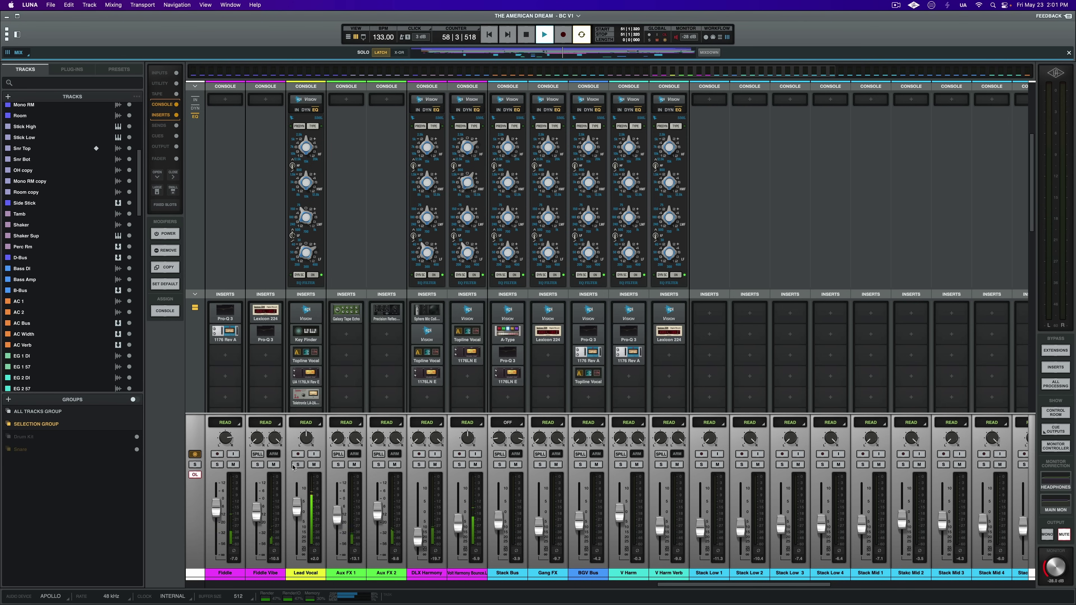
# Stop playback, open the Lead Vocal's Topline Vocal Suite, and enable its Analog module in Tube mode.
pyautogui.press('space')
pyautogui.click(306, 354)
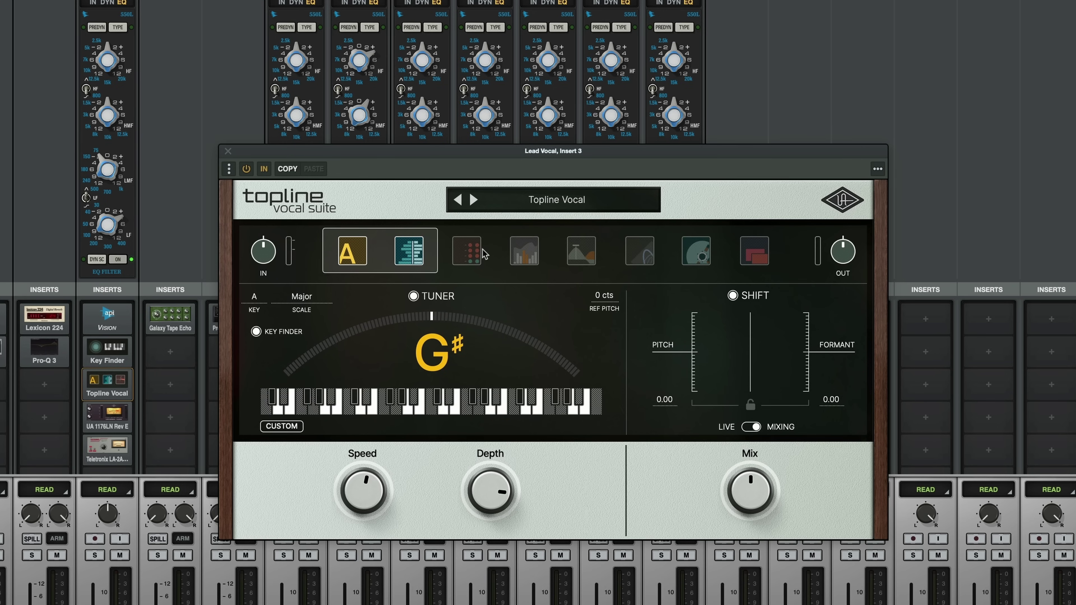
pyautogui.click(484, 254)
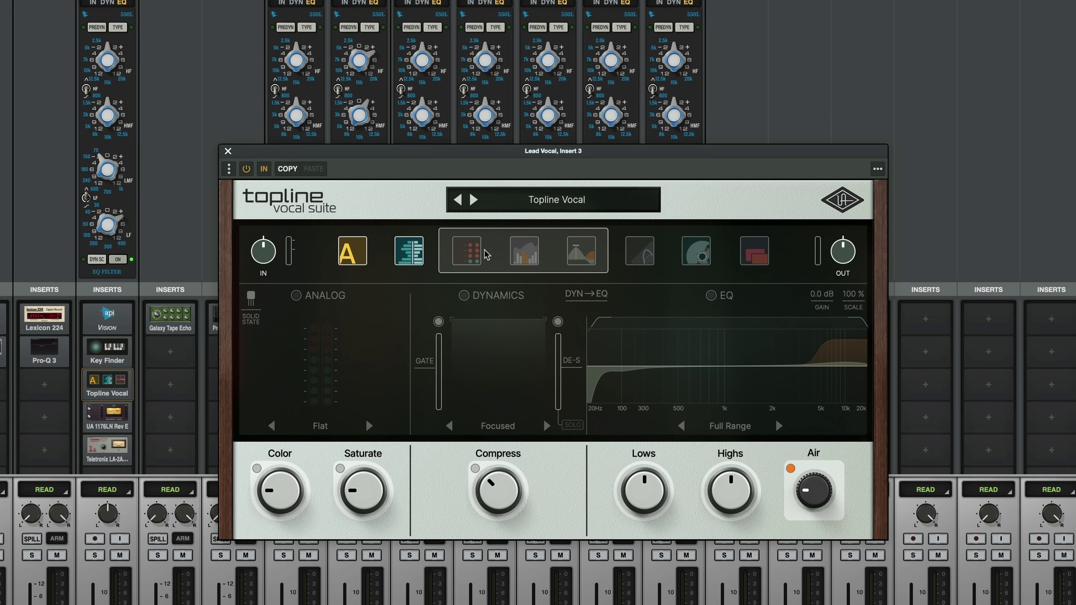
pyautogui.click(296, 296)
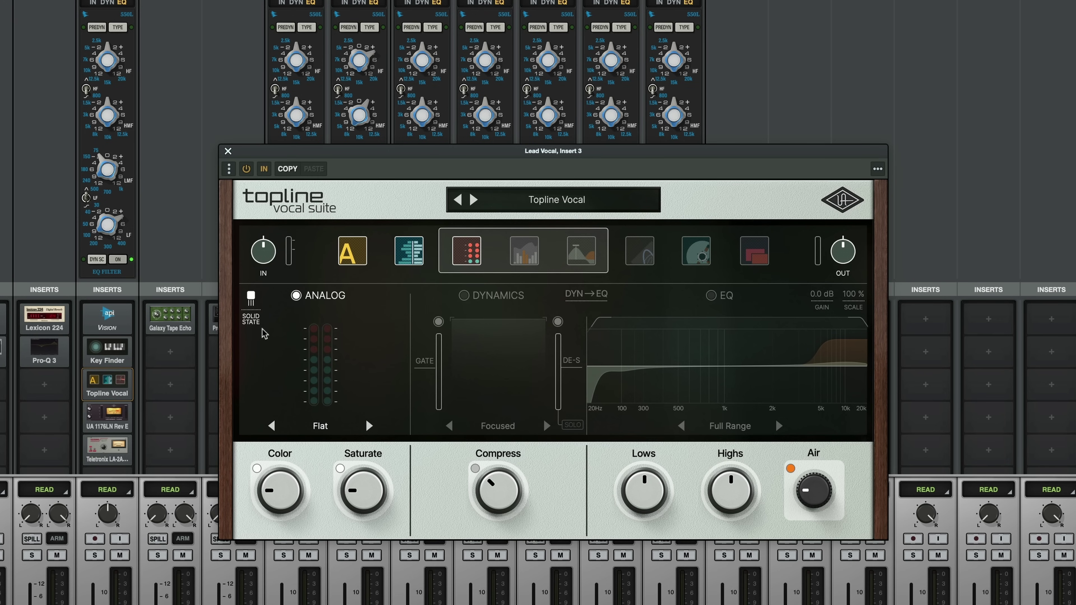
pyautogui.click(254, 319)
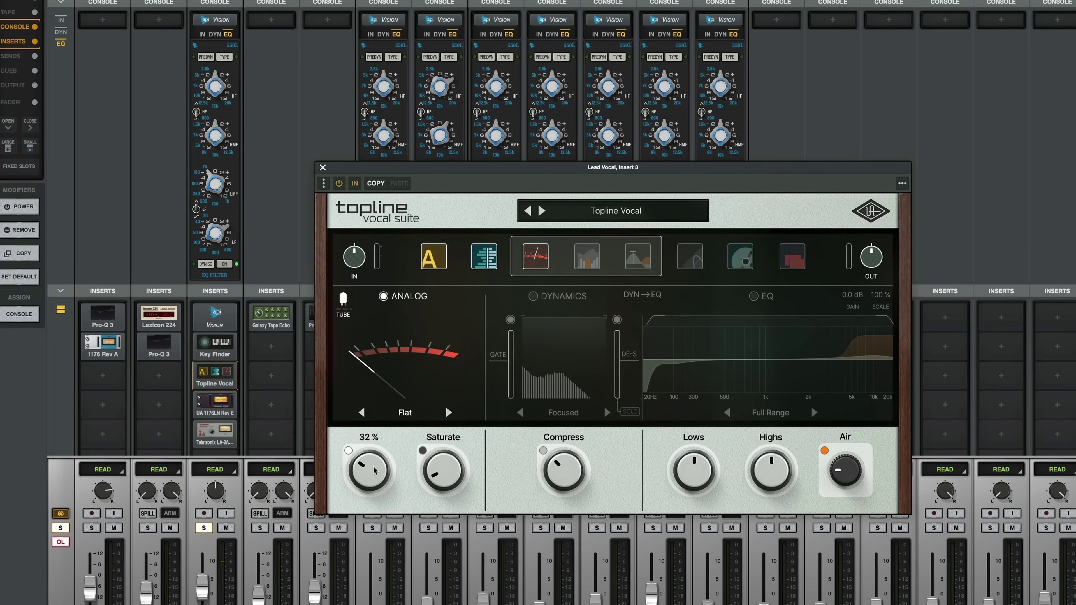
# Audition the Topline Analog Color amount up to 52% on the lead vocal and settle on a lower, subtler amount.
pyautogui.moveTo(368, 470); pyautogui.dragTo(397, 451)
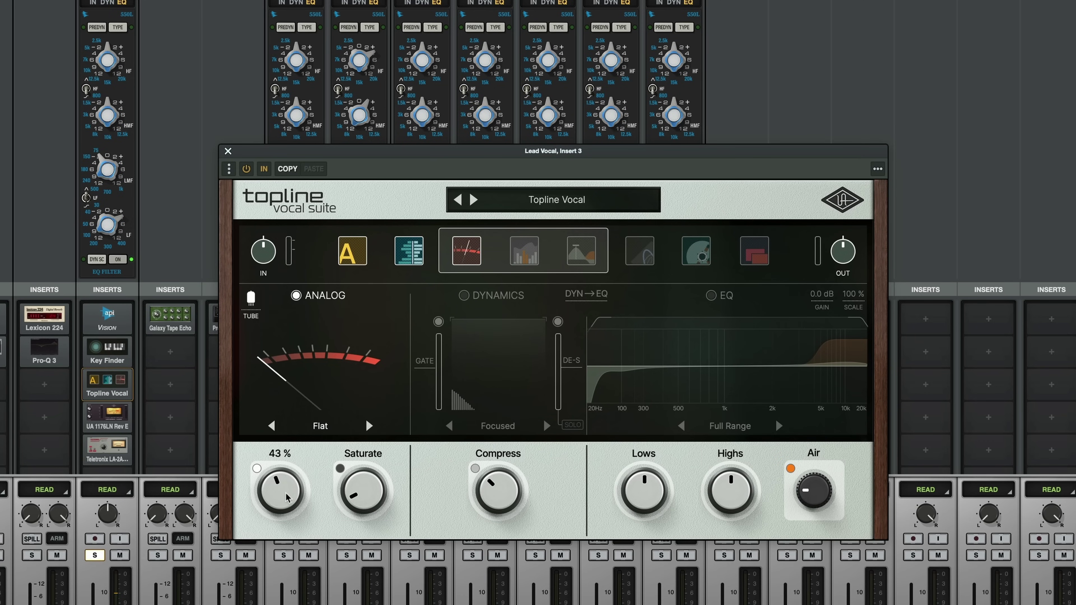
pyautogui.moveTo(290, 493); pyautogui.dragTo(291, 491)
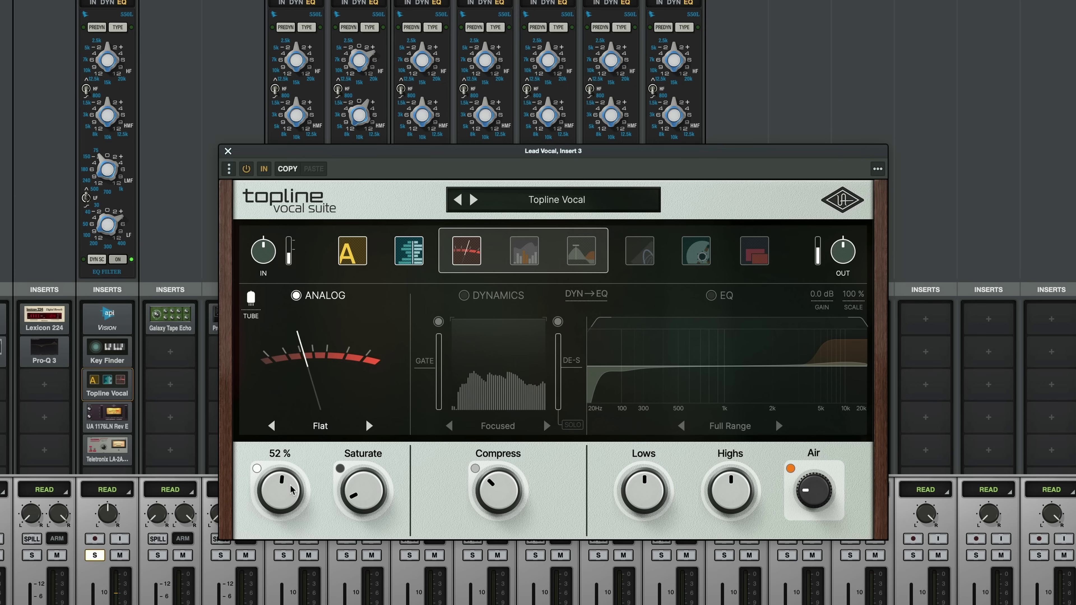
pyautogui.moveTo(290, 490); pyautogui.dragTo(279, 507)
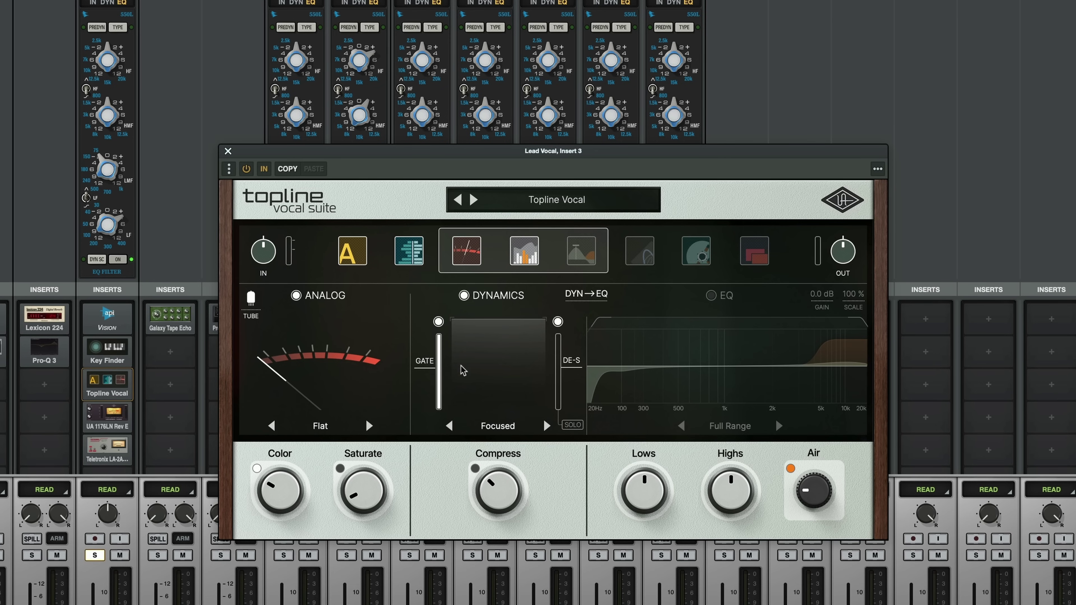
# In the Topline Dynamics module, toggle the gate, adjust its threshold, and set the de-esser to around the middle of its range.
pyautogui.click(439, 321)
pyautogui.click(438, 321)
pyautogui.moveTo(430, 355); pyautogui.dragTo(419, 399)
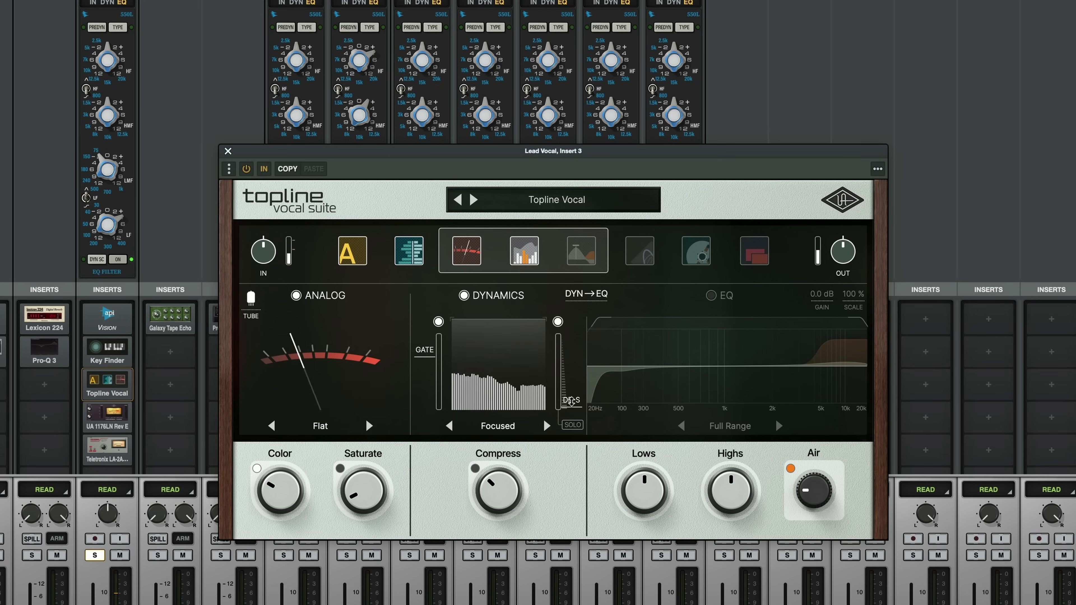
pyautogui.moveTo(573, 400); pyautogui.dragTo(573, 379)
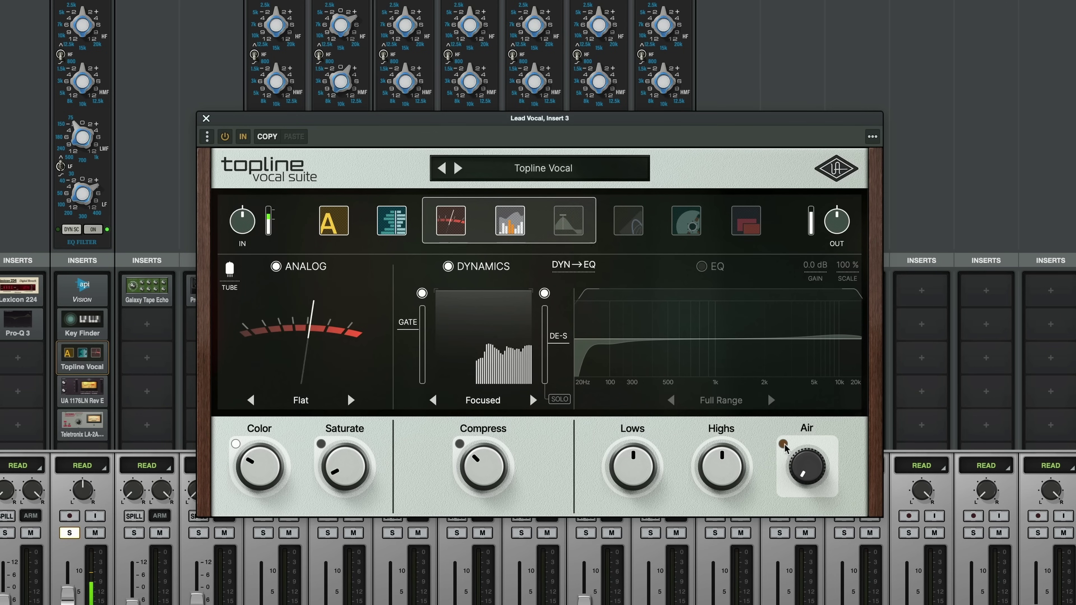
# Compare Topline Air amounts on the lead vocal from 0.0 up to 2.5 and slightly higher.
pyautogui.moveTo(807, 470); pyautogui.dragTo(816, 433)
pyautogui.moveTo(814, 443)
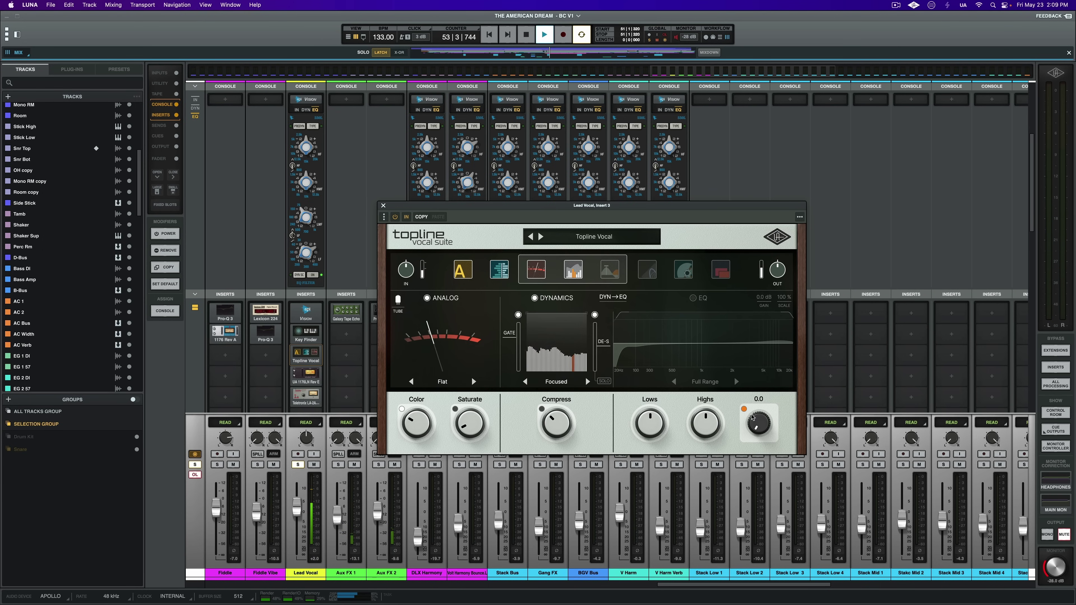
pyautogui.moveTo(760, 427)
pyautogui.moveTo(761, 426); pyautogui.dragTo(760, 410)
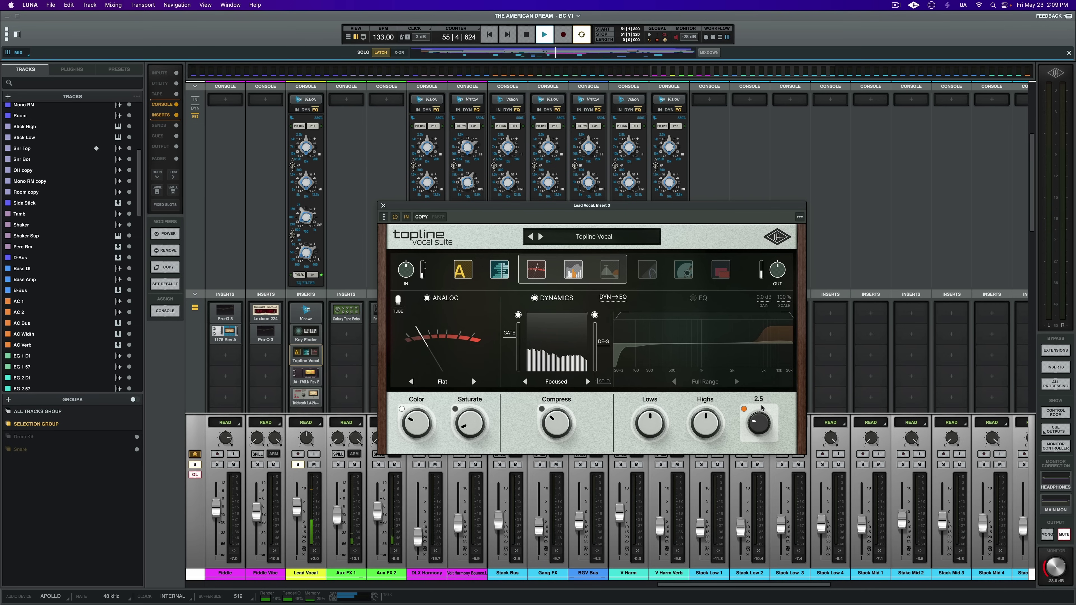
pyautogui.moveTo(760, 410); pyautogui.dragTo(764, 401)
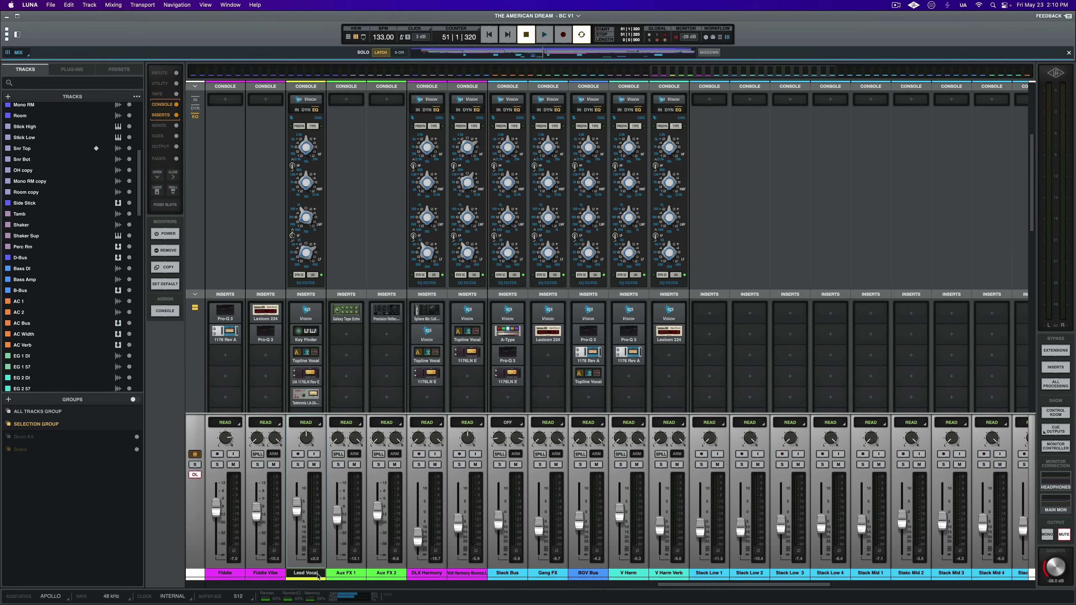
# Create a stereo bus named Vox Bus from the tracks Lead Vocal through V Harm Verb, with Neve Summing and ATR-102 tape.
pyautogui.keyDown('shift'); pyautogui.click(682, 573); pyautogui.keyUp('shift')
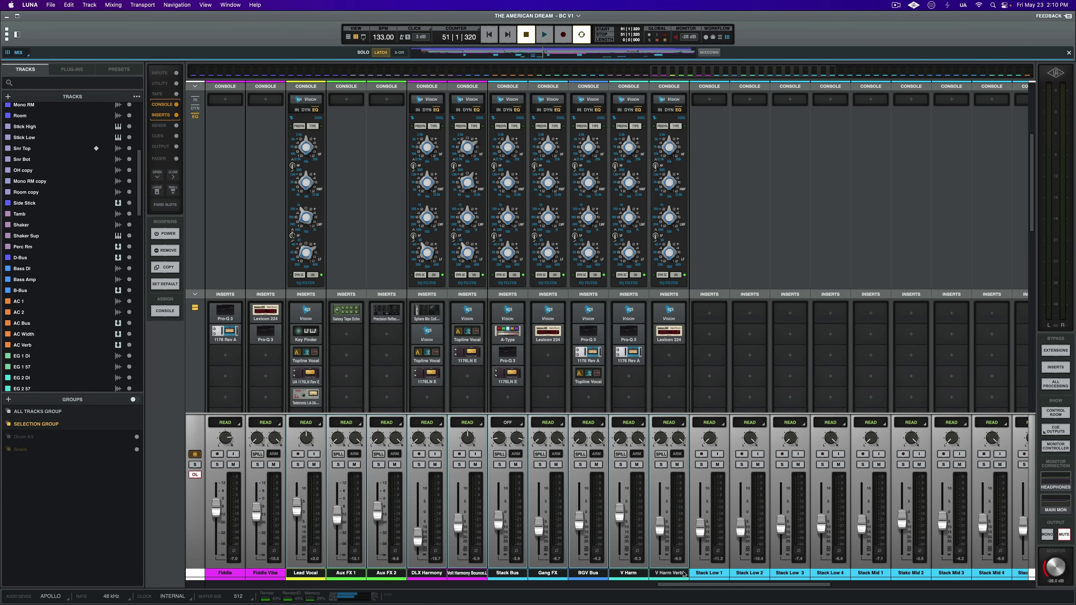
pyautogui.press('super+shift+b')
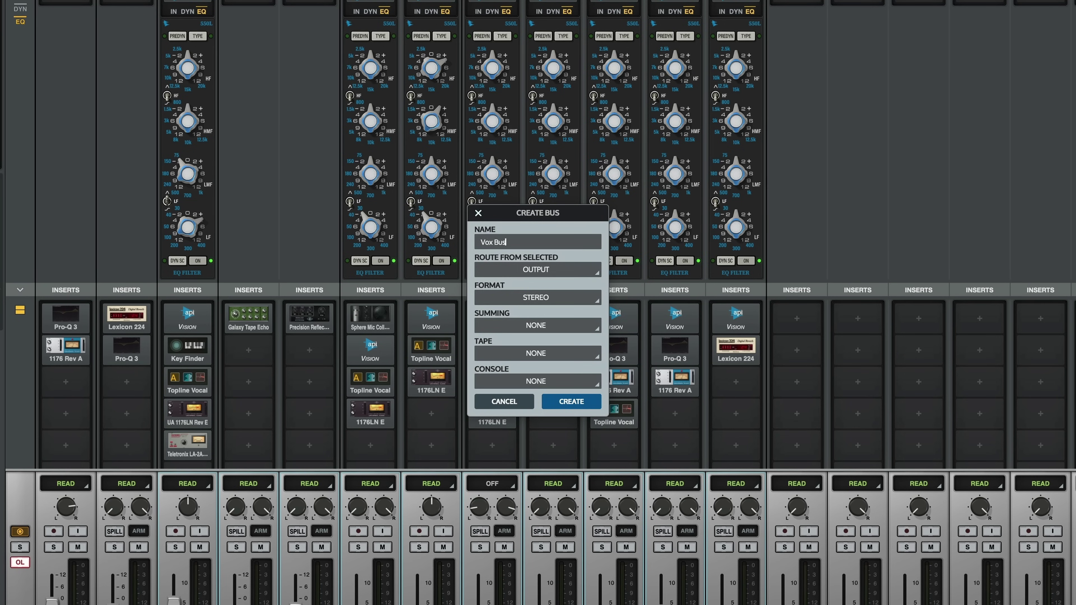
pyautogui.click(563, 325)
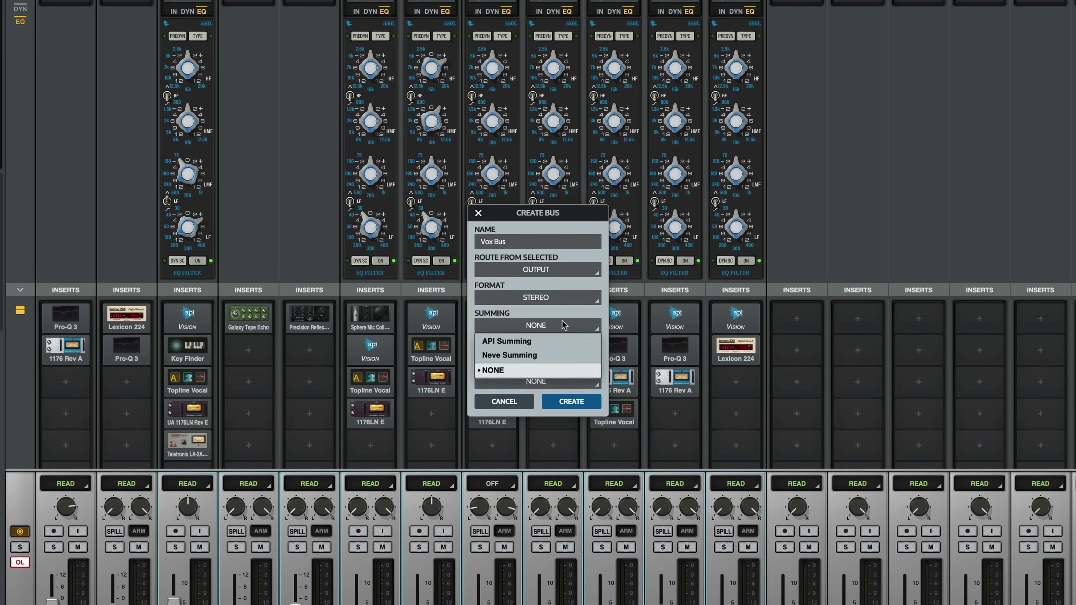
pyautogui.click(546, 356)
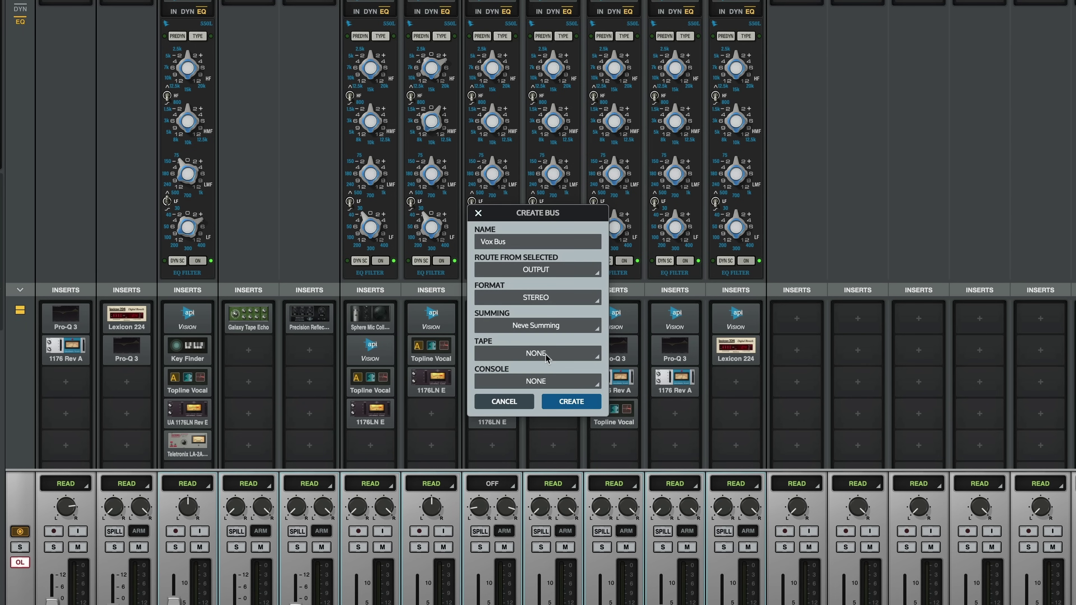
pyautogui.click(545, 357)
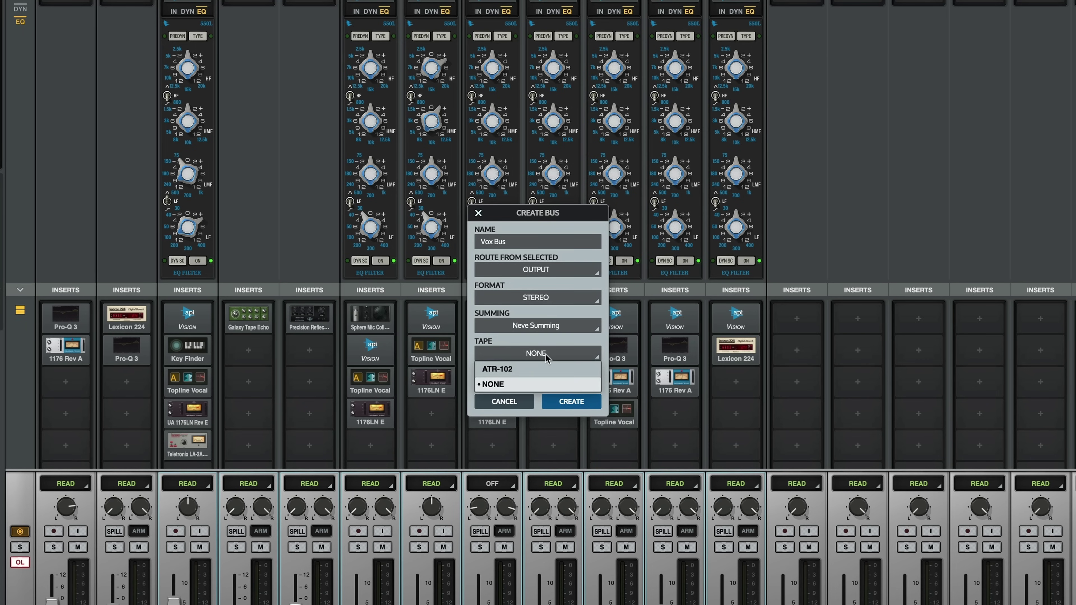
pyautogui.click(542, 369)
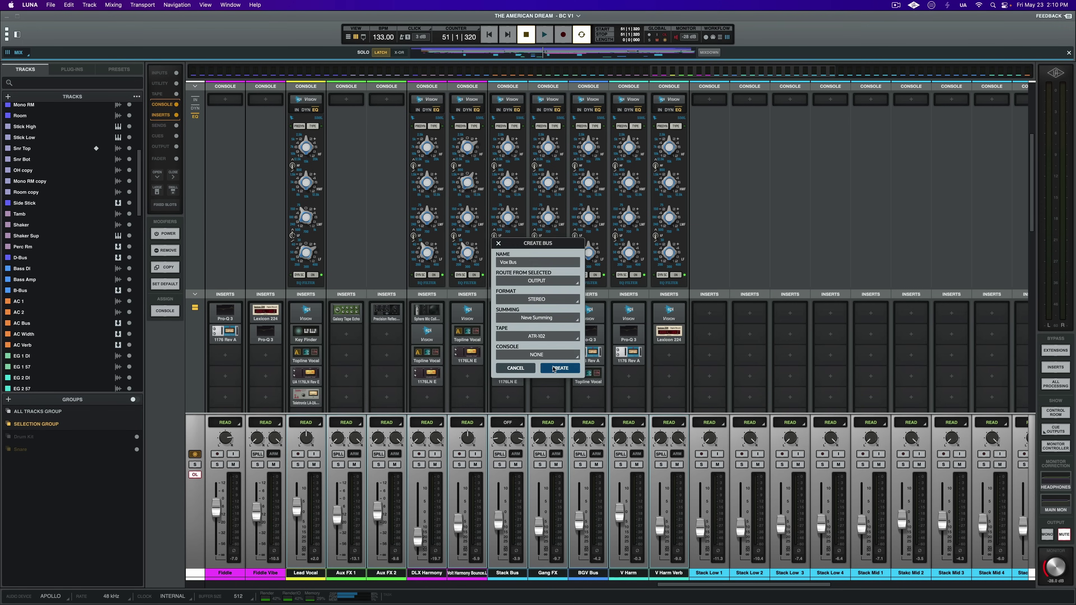
pyautogui.click(561, 402)
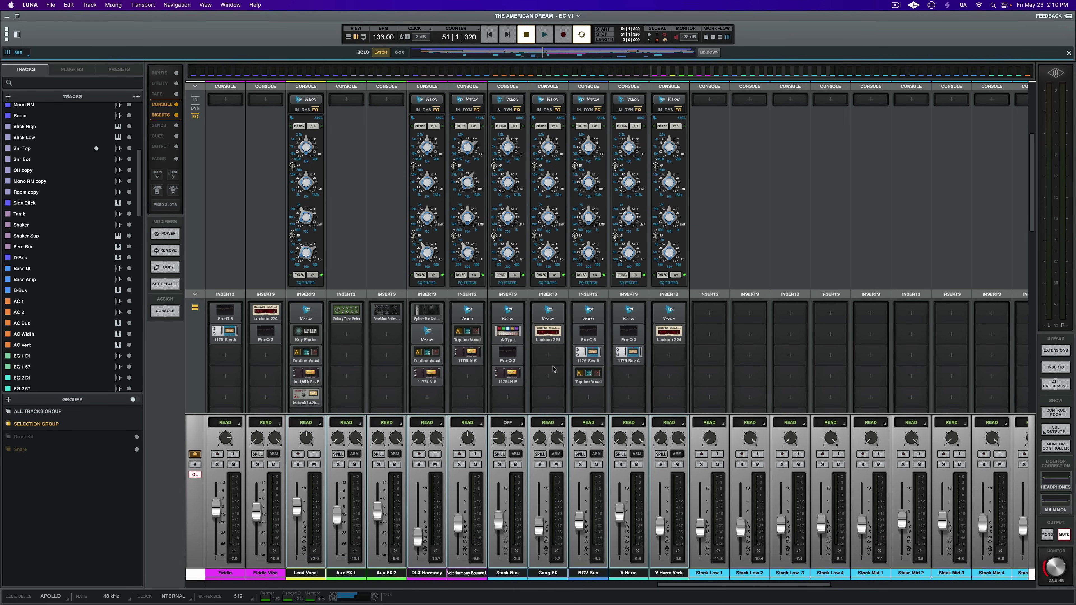
pyautogui.scroll(5, 711, 332)
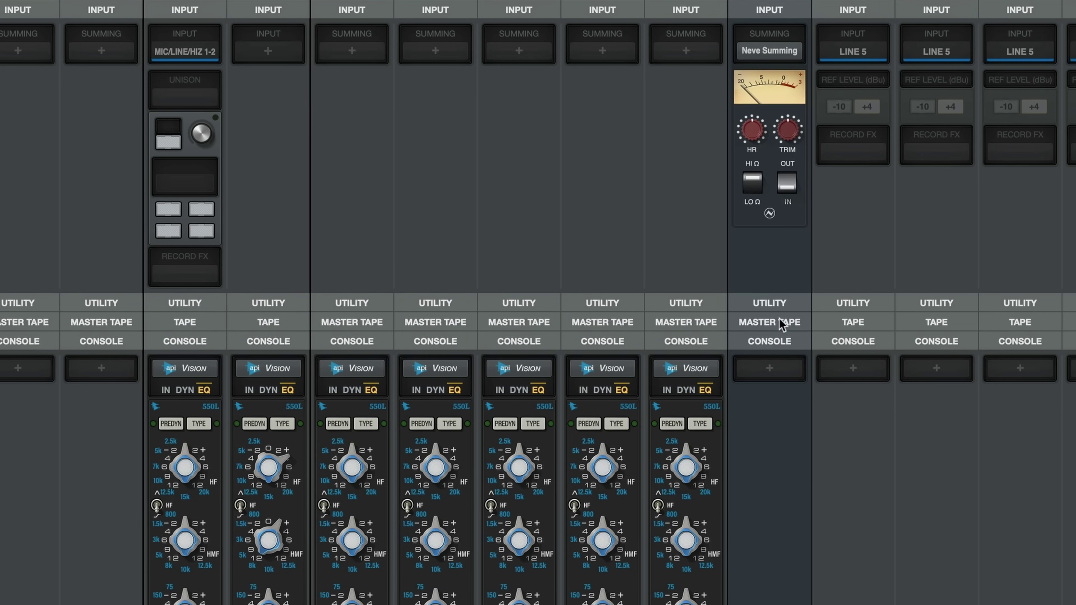
pyautogui.click(714, 237)
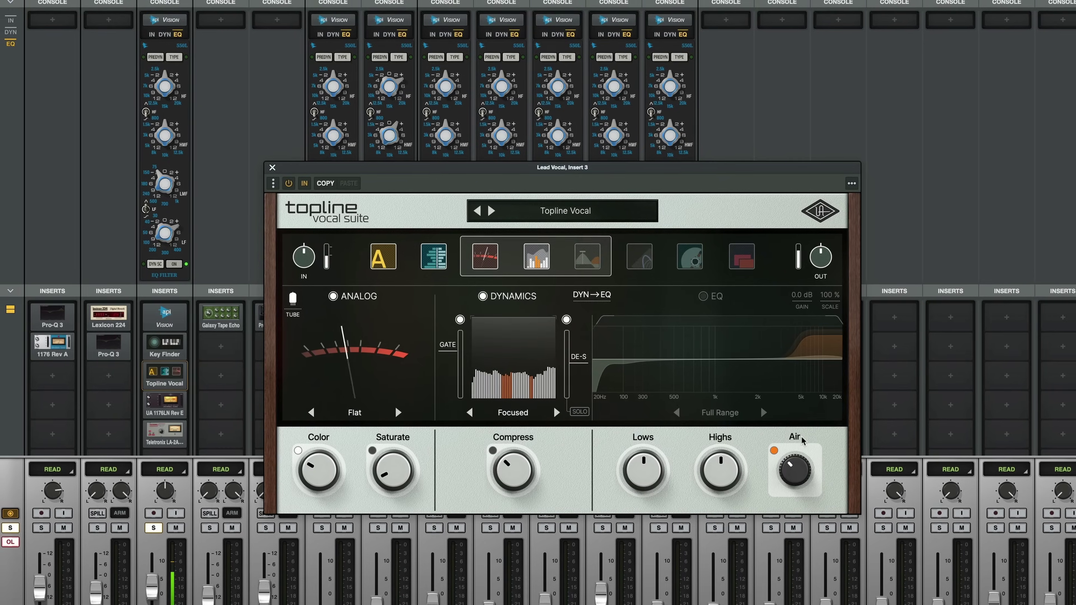
# Switch to YouTube and start a comment beginning "Really looking fo" on the UAD A-Type Multiband Dynamic Enhancer video.
pyautogui.moveTo(789, 445)
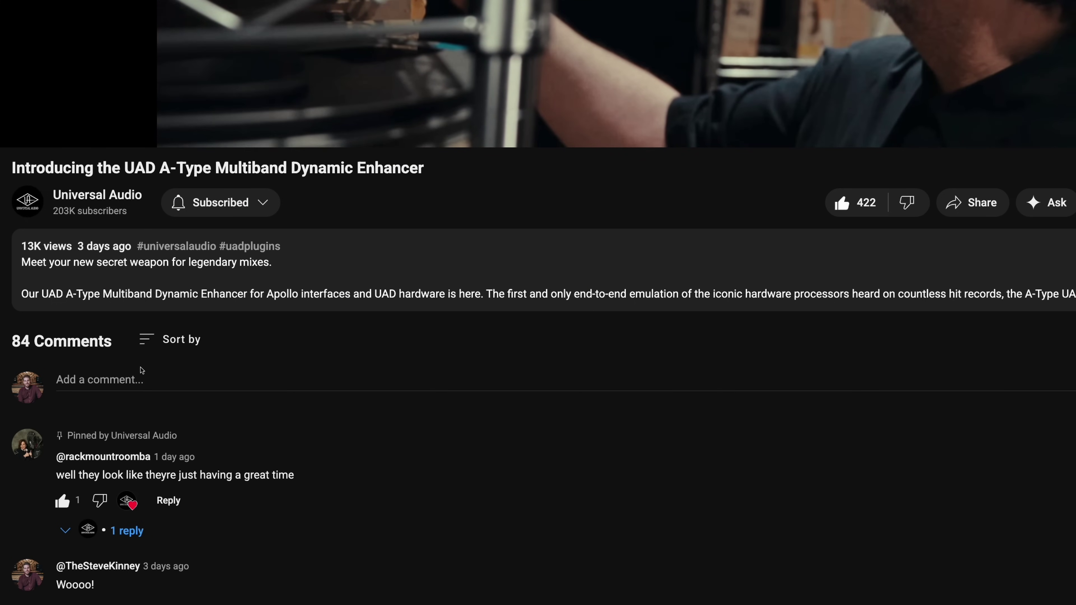
pyautogui.click(142, 373)
pyautogui.write('Really looking fo')
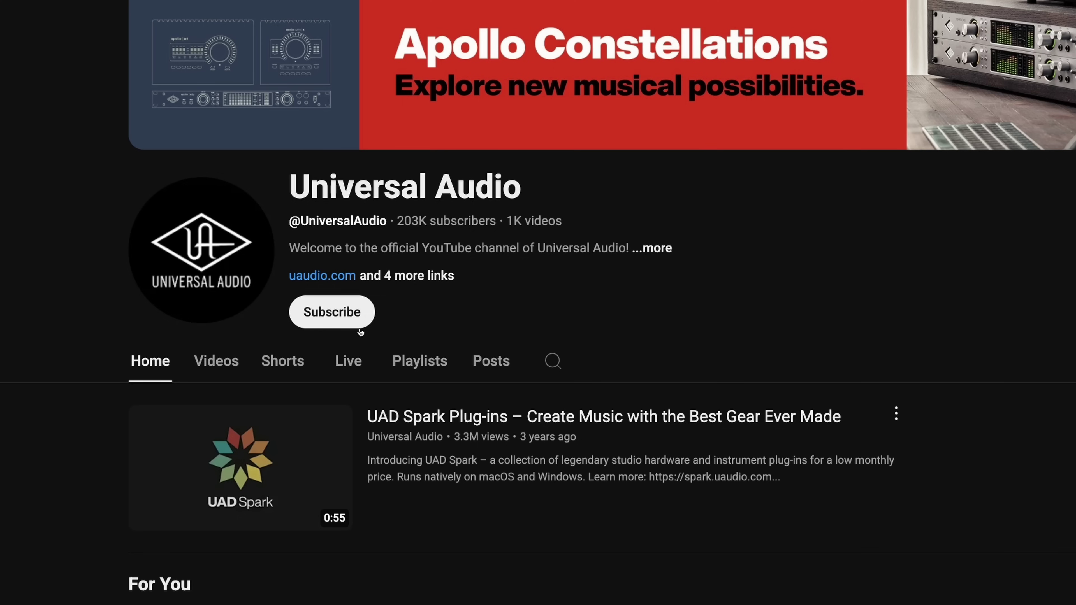